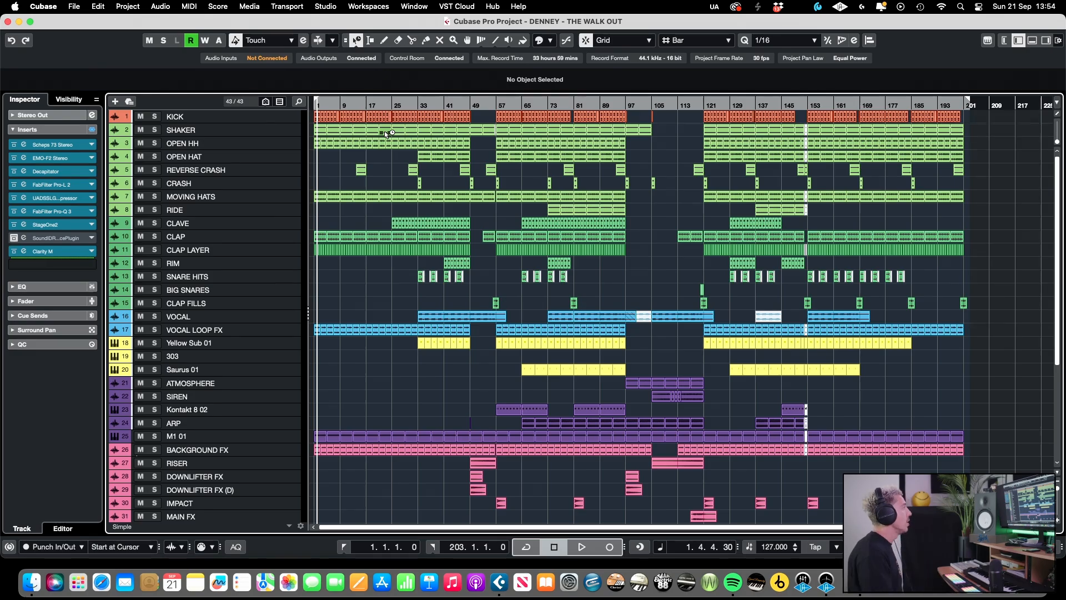
Step: Set the cycle range from bar 1 to bar 17 and activate cycle mode
drag(967, 103, 365, 148)
key(h)
key(h)
key(h)
key(h)
key(h)
key(h)
key(h)
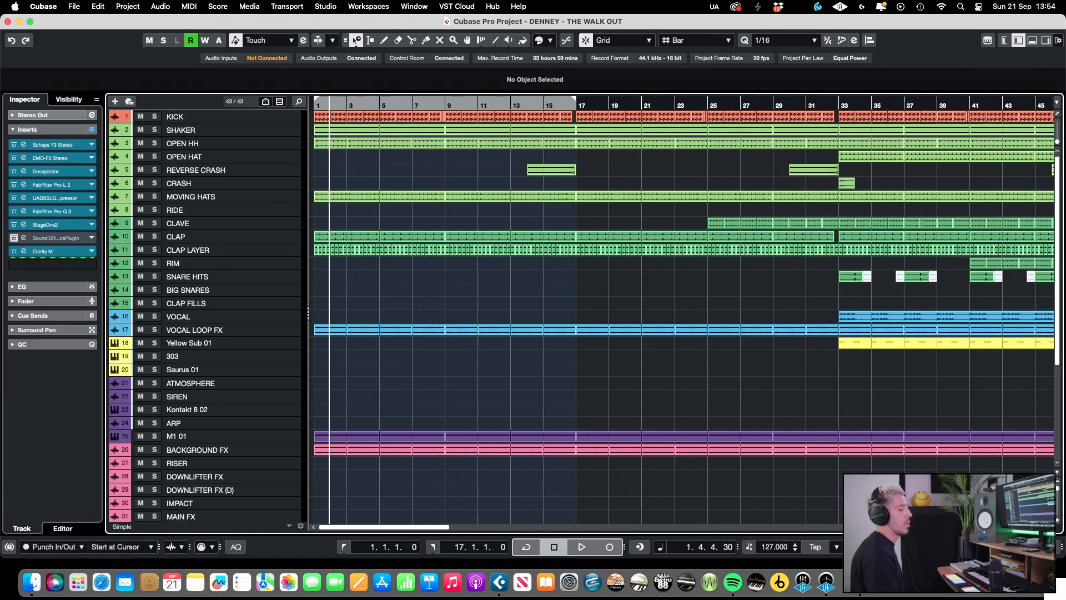
key(KP_Divide)
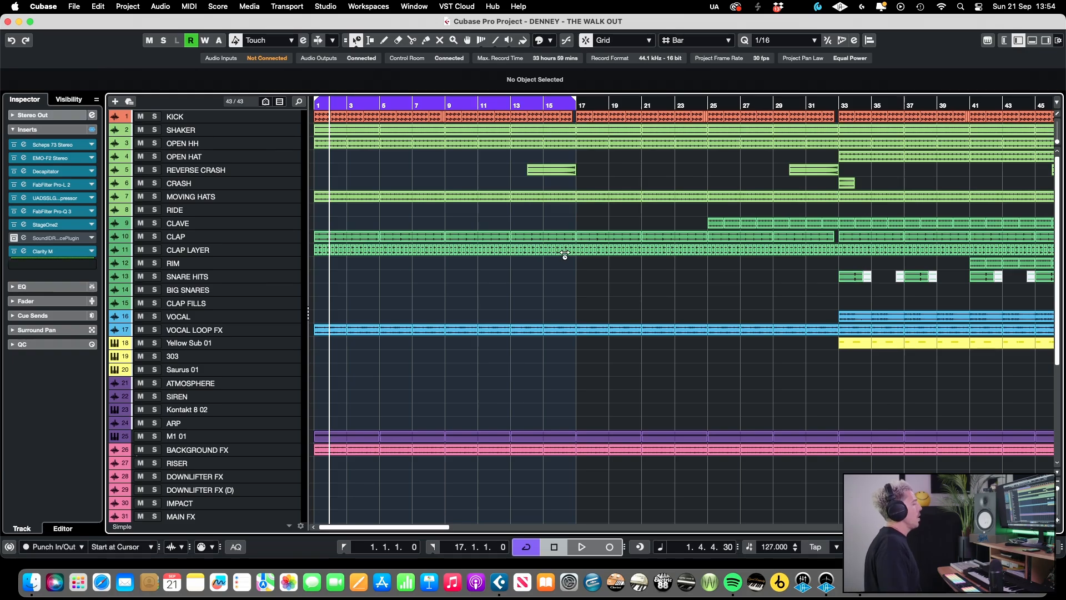
Step: Start playback from bar 2 and solo the KICK, SHAKER and OPEN HH tracks one after another
drag(363, 102, 332, 105)
key(space)
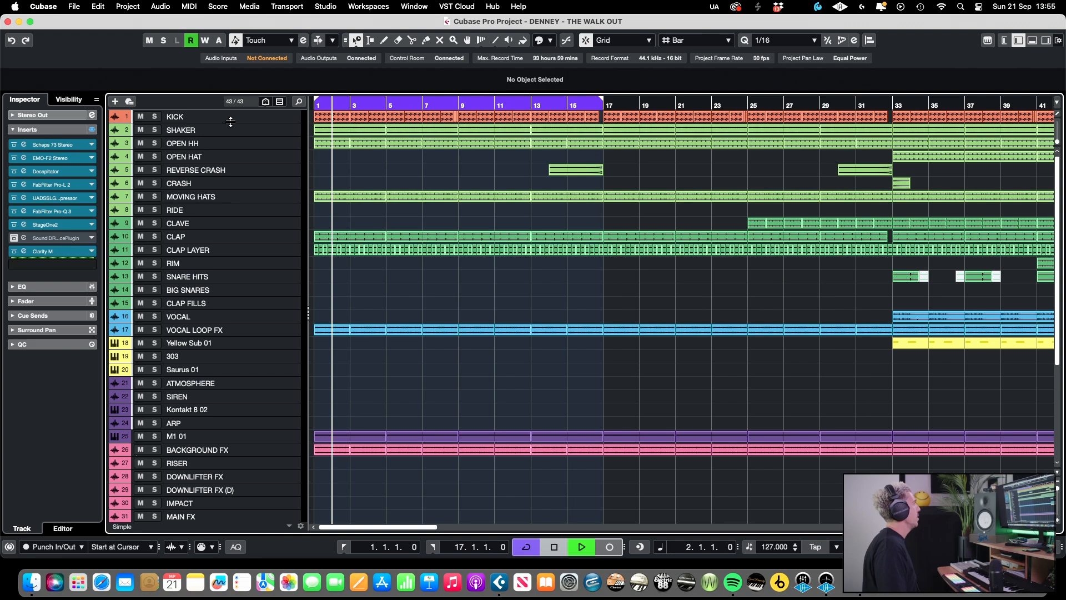
click(154, 117)
click(155, 130)
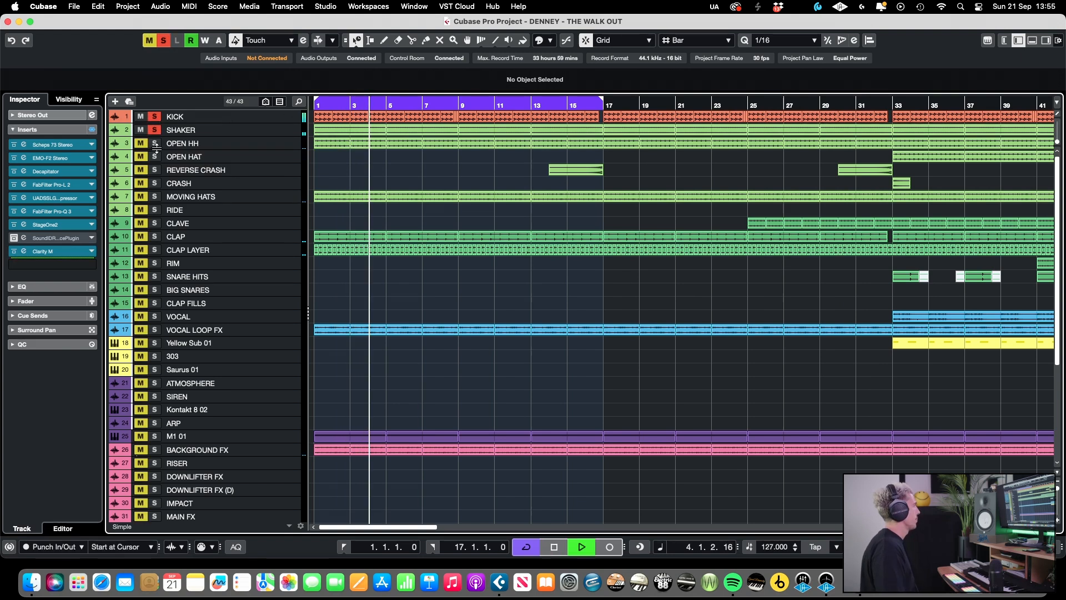
click(156, 143)
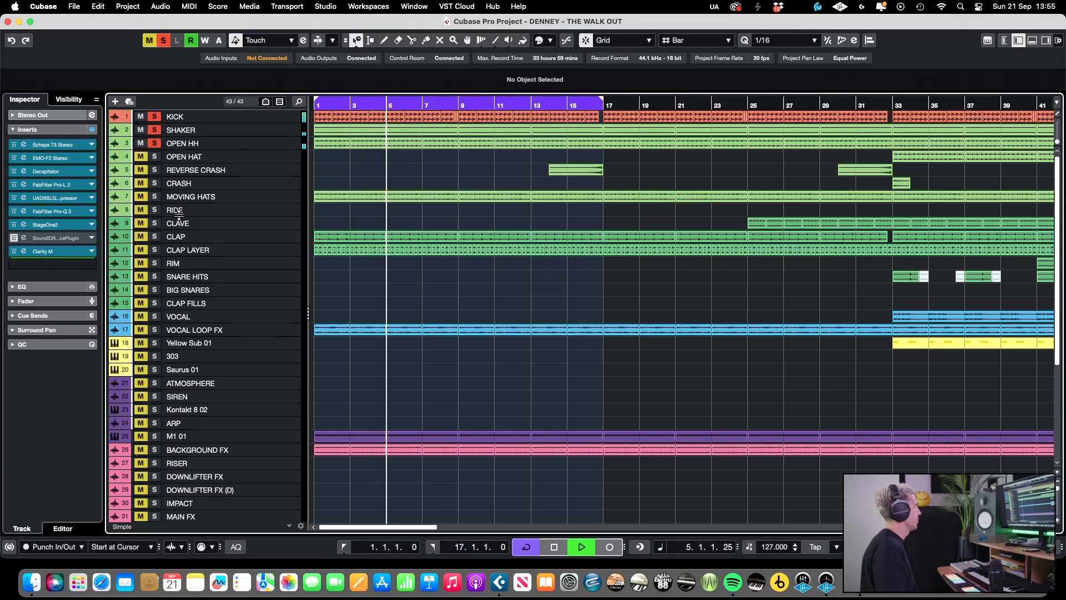
Step: Add MOVING HATS to the solo and audition it alone by unsoloing OPEN HH, SHAKER and KICK
key(space)
click(154, 197)
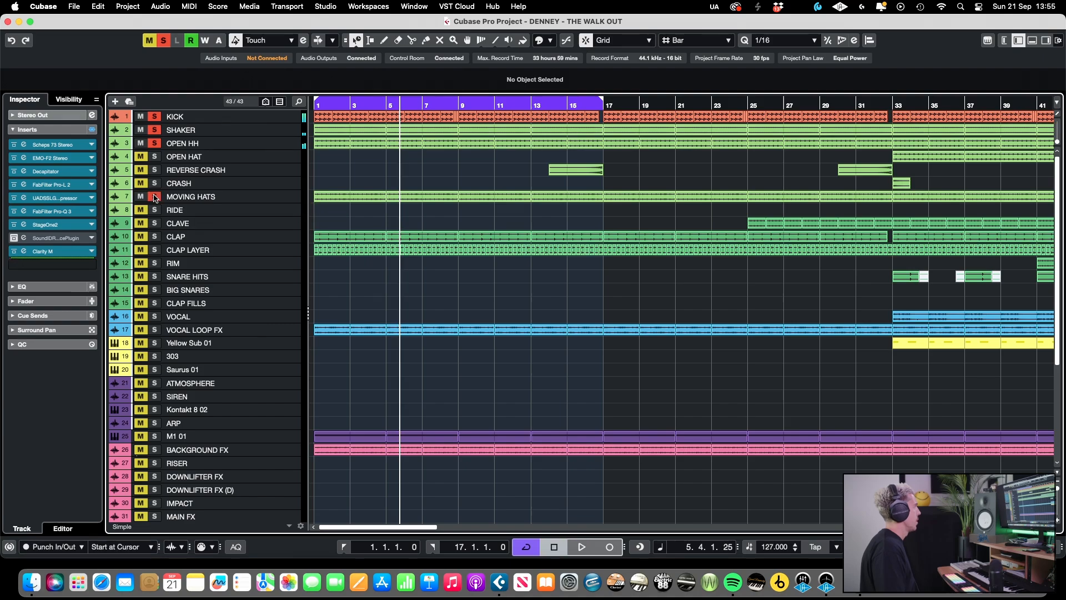
key(space)
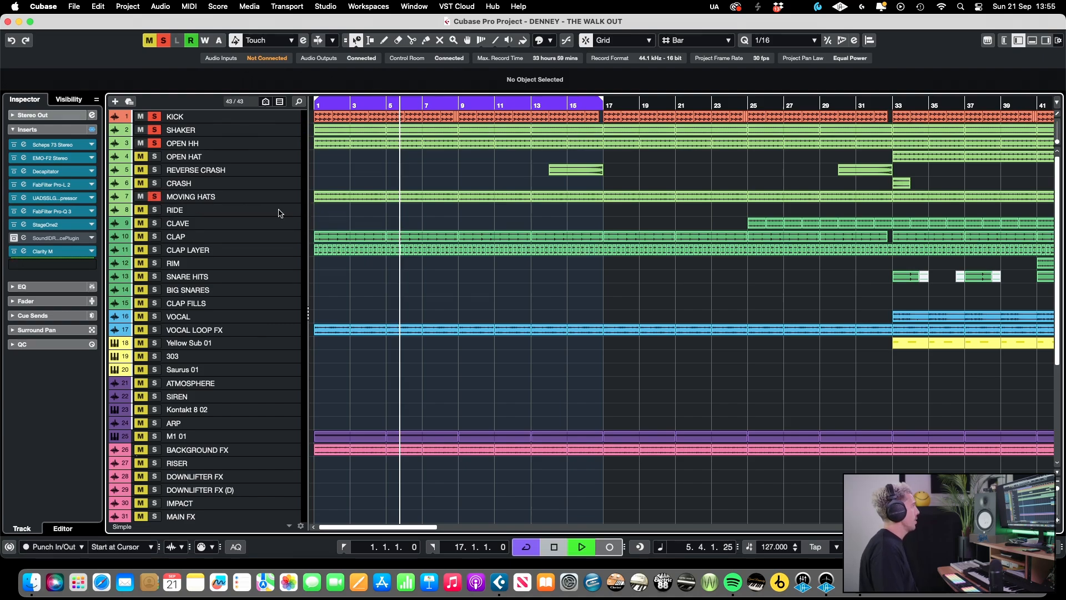
click(155, 143)
click(155, 130)
click(155, 116)
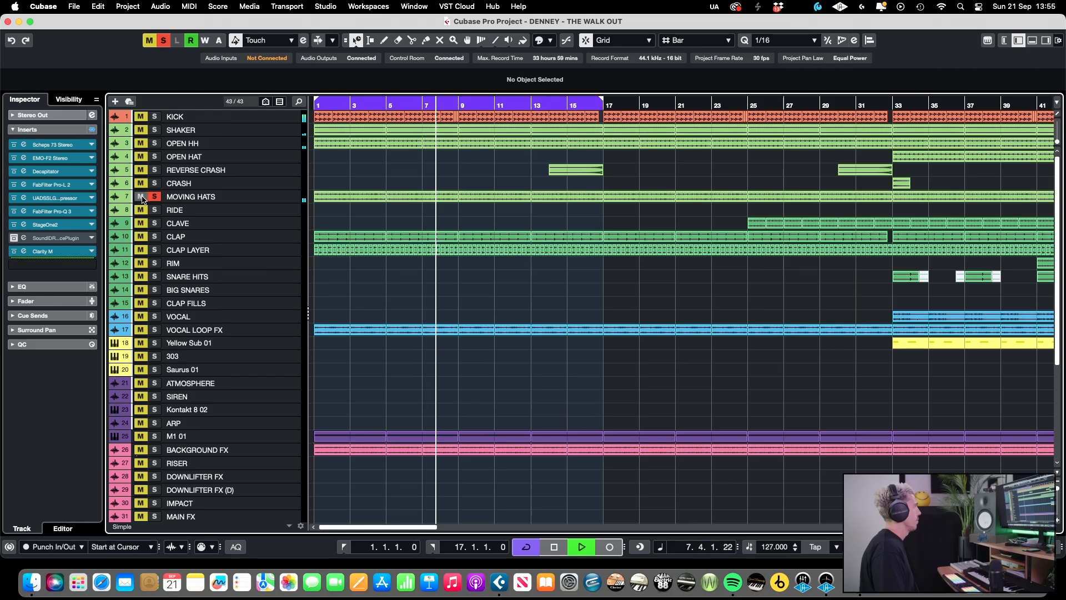
Step: Solo KICK, SHAKER and OPEN HH again alongside MOVING HATS, and finish by deactivating all solo states
click(155, 117)
click(155, 130)
click(142, 153)
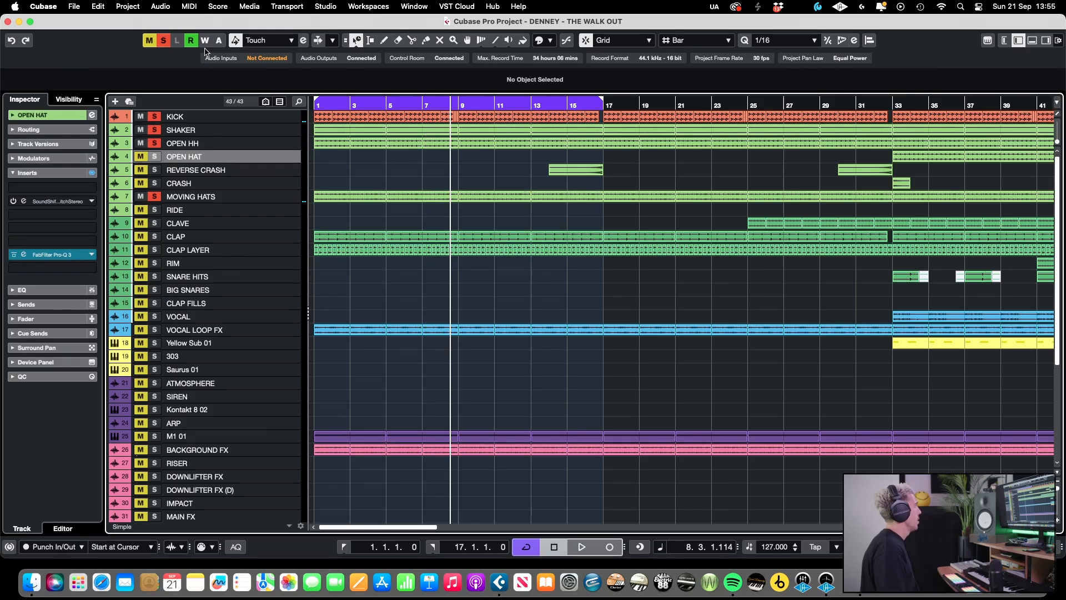
click(163, 40)
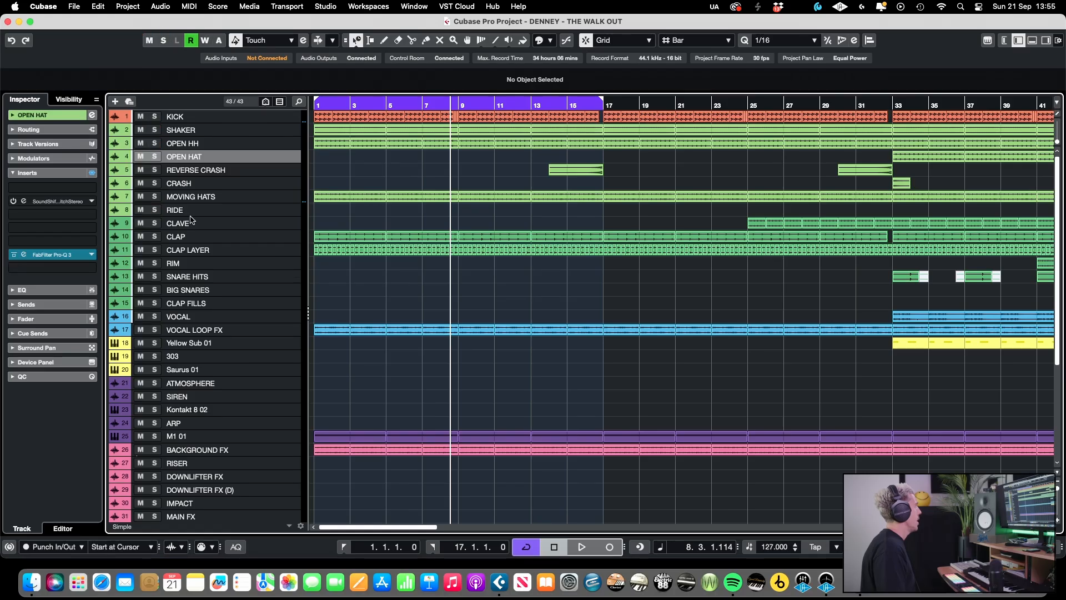
Step: Audition the CLAP track in solo, layer CLAP LAYER on it, and unsolo both tracks after stopping playback
click(155, 237)
key(space)
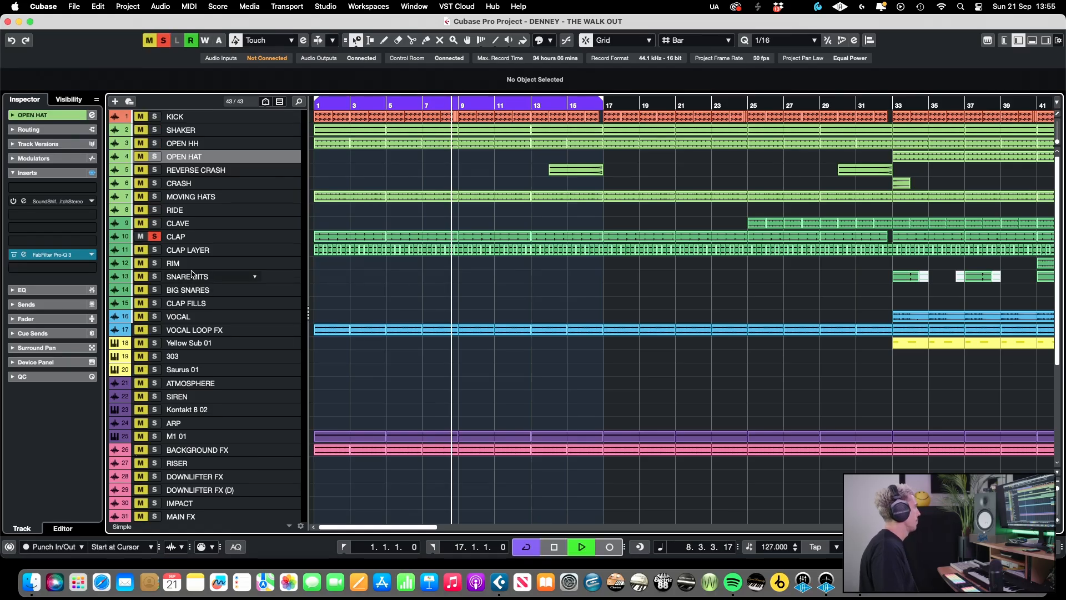
click(156, 250)
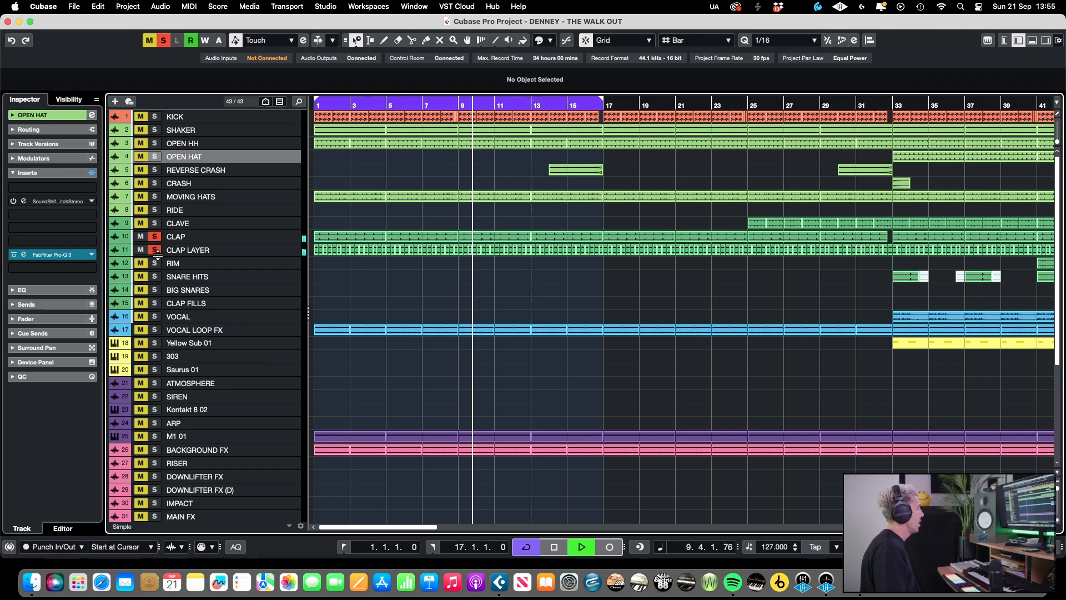
key(space)
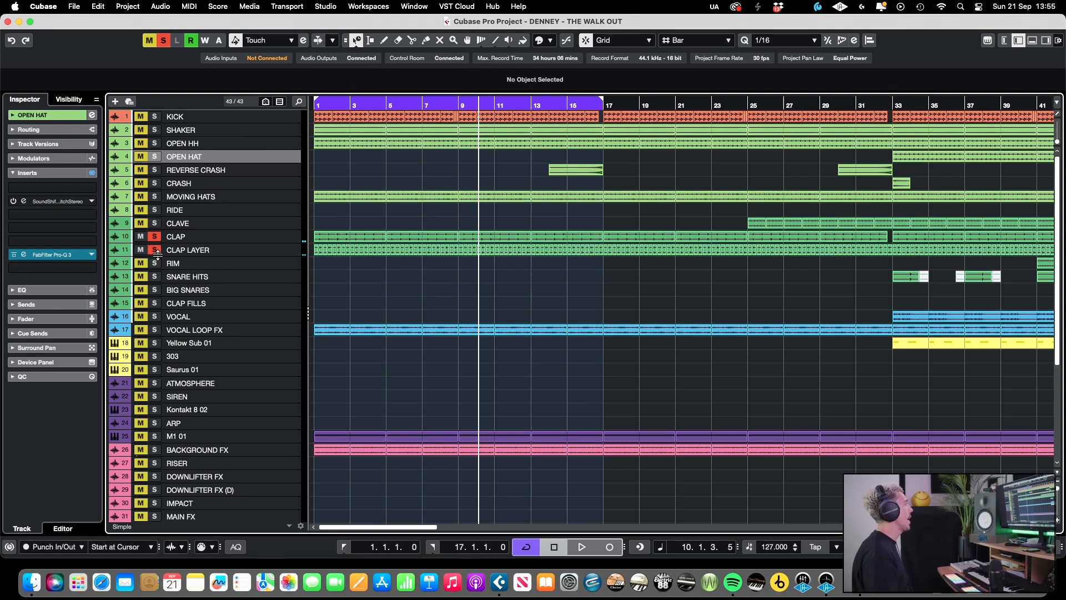
click(155, 250)
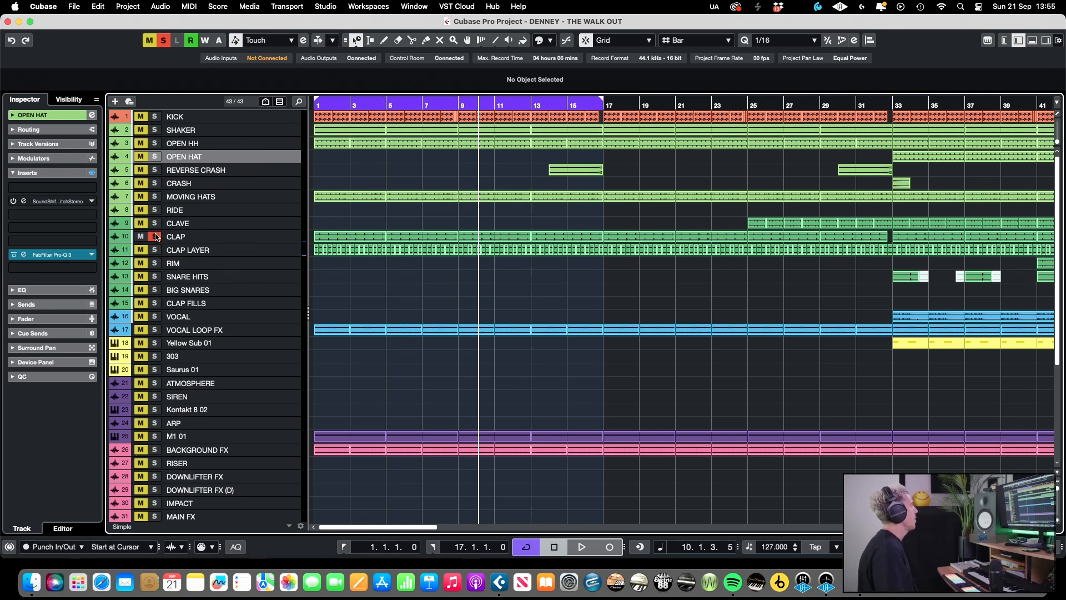
click(156, 237)
Step: Audition VOCAL LOOP FX in solo and reveal its volume automation lane to examine the curve across the intro
click(154, 330)
key(space)
click(113, 335)
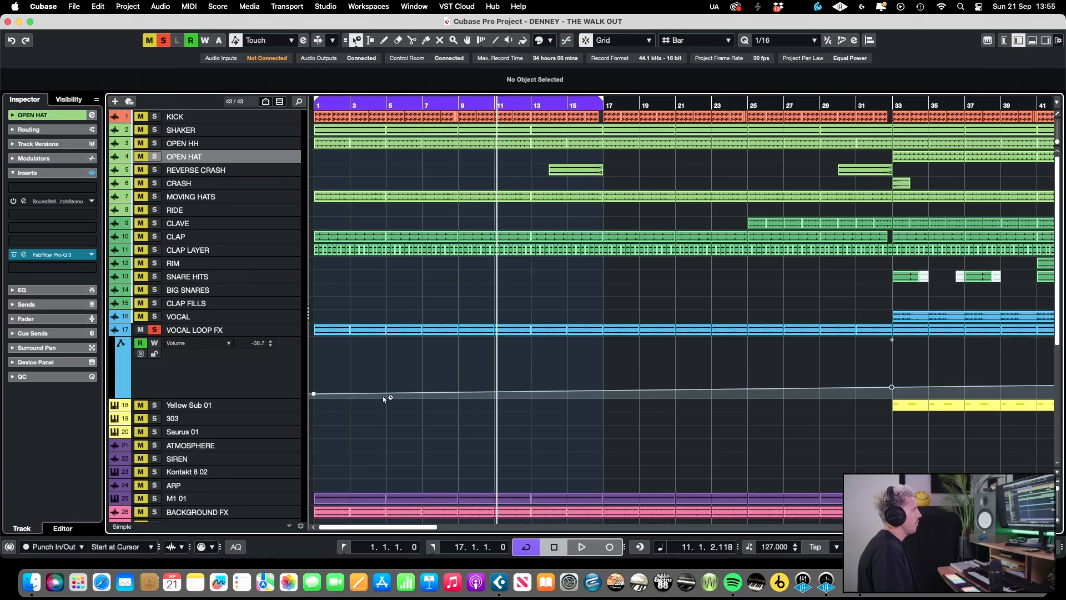
drag(1058, 489, 1058, 492)
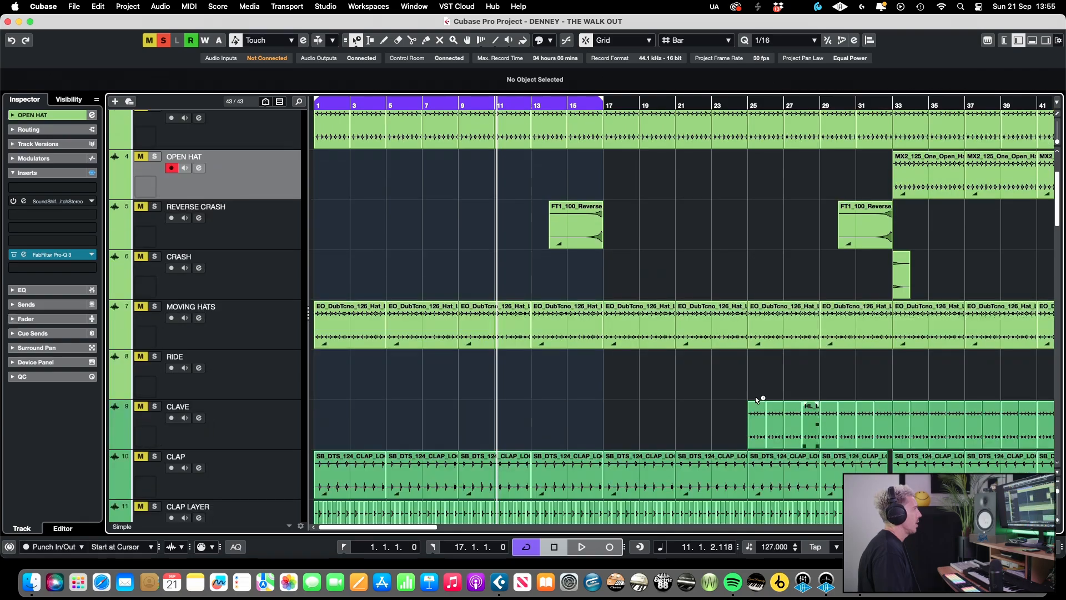
scroll(756, 400, down, 10)
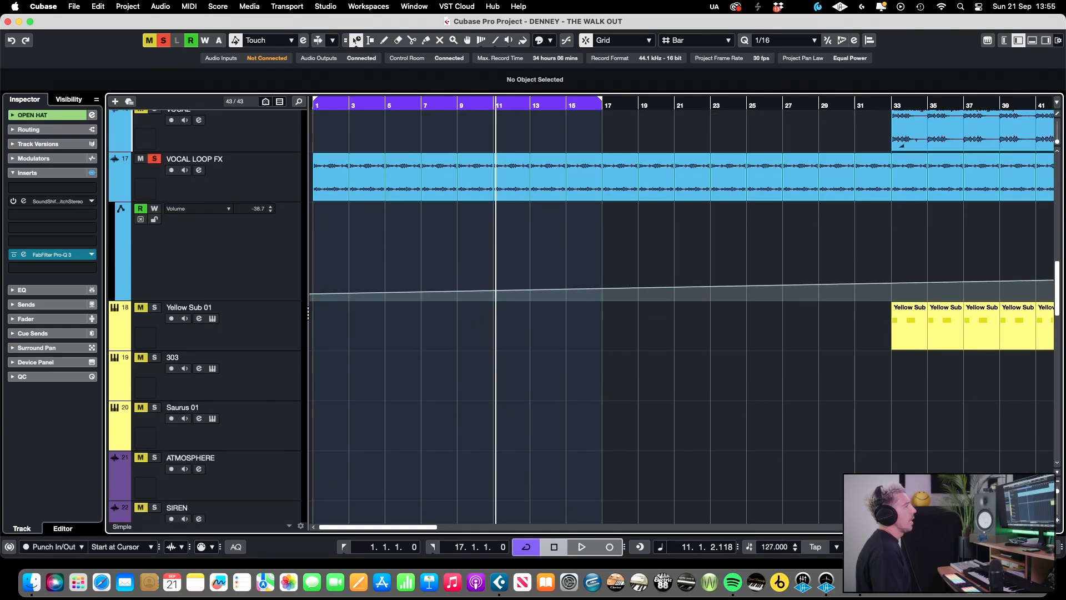
drag(1028, 527, 1029, 526)
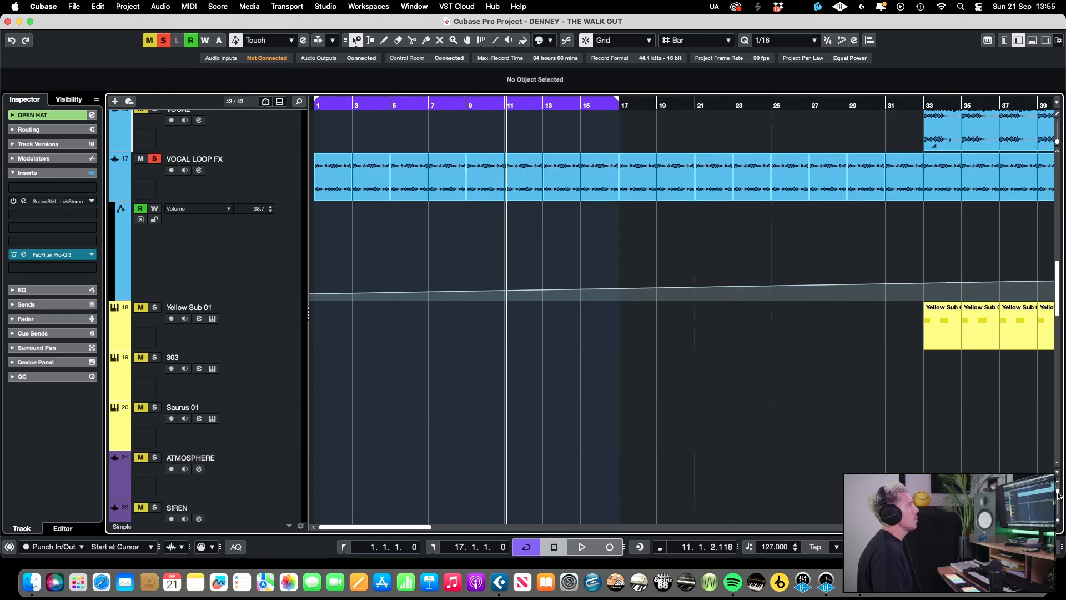
drag(1057, 492, 1058, 491)
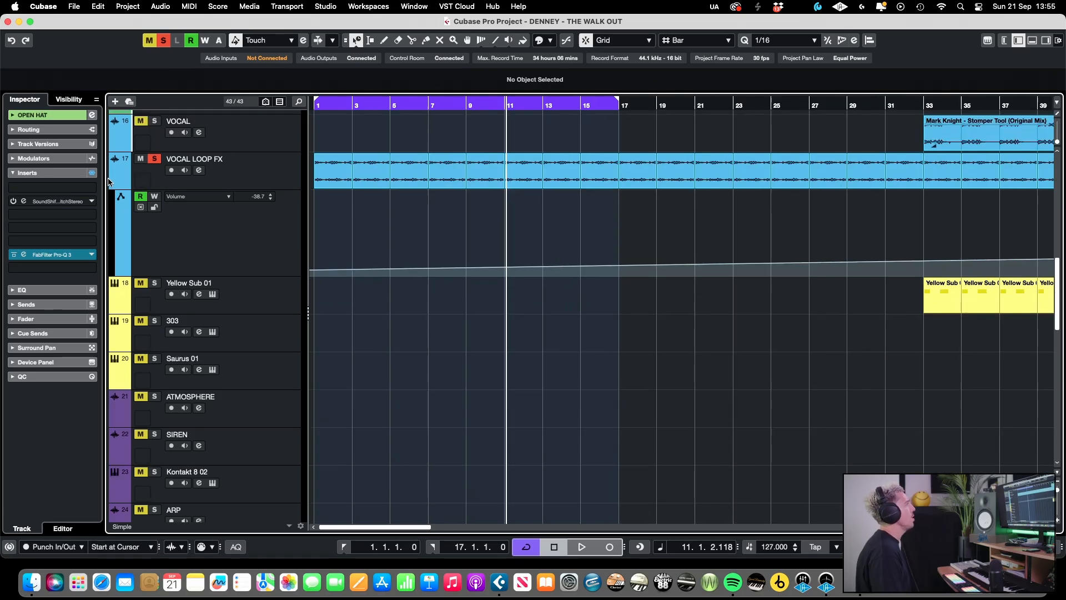
Step: Hide the VOCAL LOOP FX automation lane, restore the compact track height and deactivate all solo states
click(109, 181)
scroll(472, 333, up, 3)
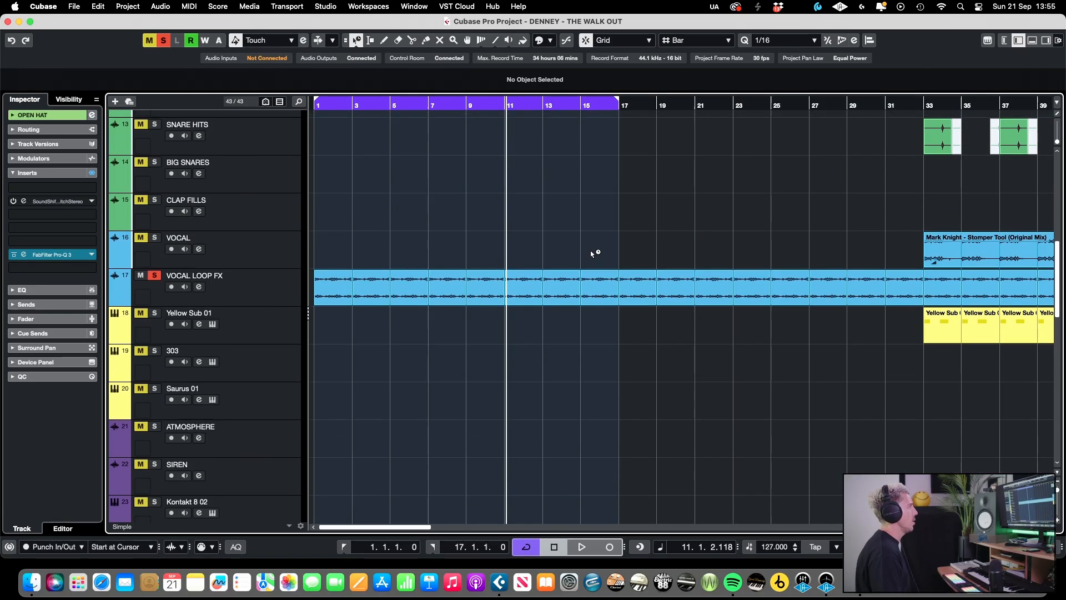
scroll(552, 354, down, 5)
scroll(552, 353, up, 2)
scroll(552, 353, up, 2)
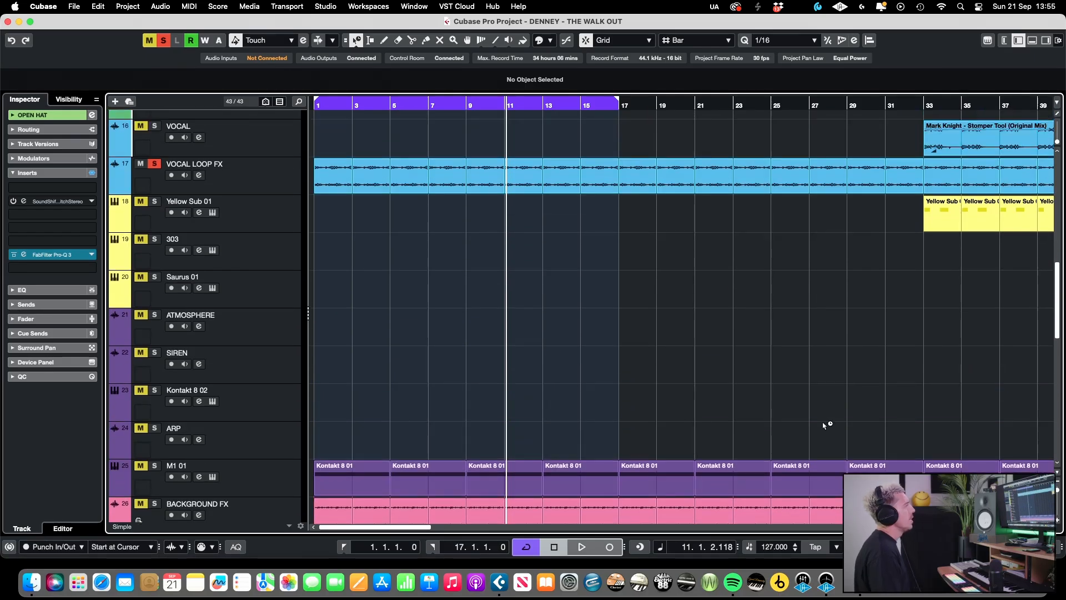
click(1059, 493)
click(1059, 493)
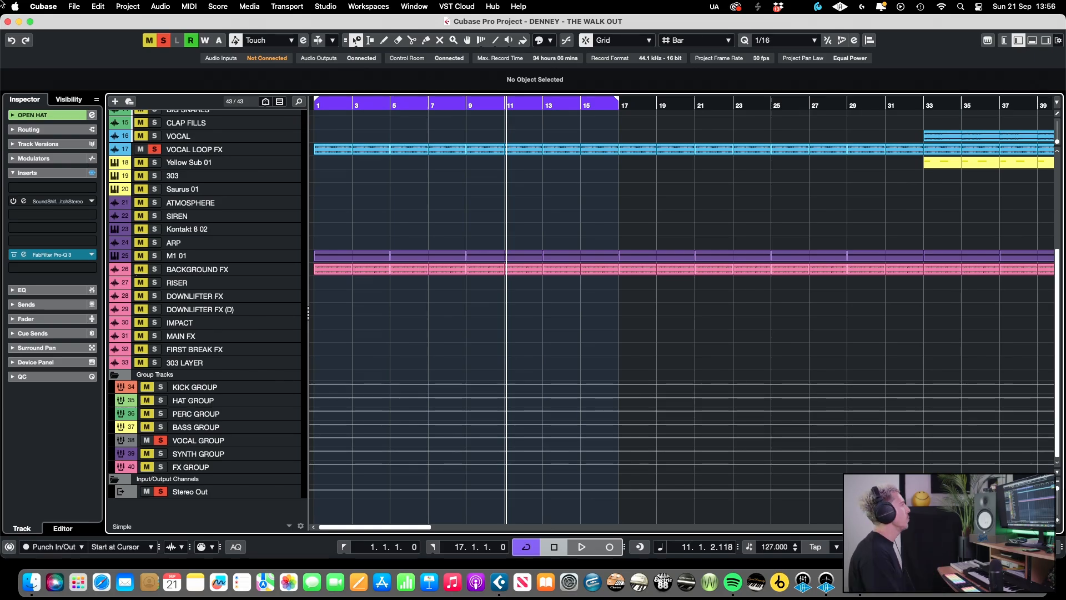
click(163, 42)
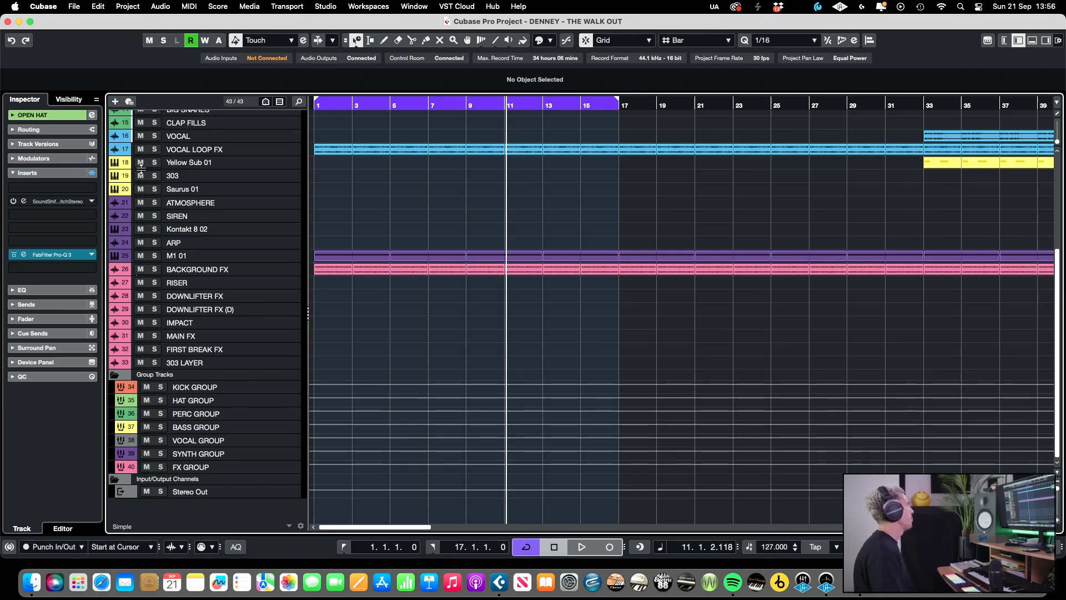
Step: Solo the M1 01 track and play it from the start of bar 1
click(154, 256)
click(317, 106)
key(space)
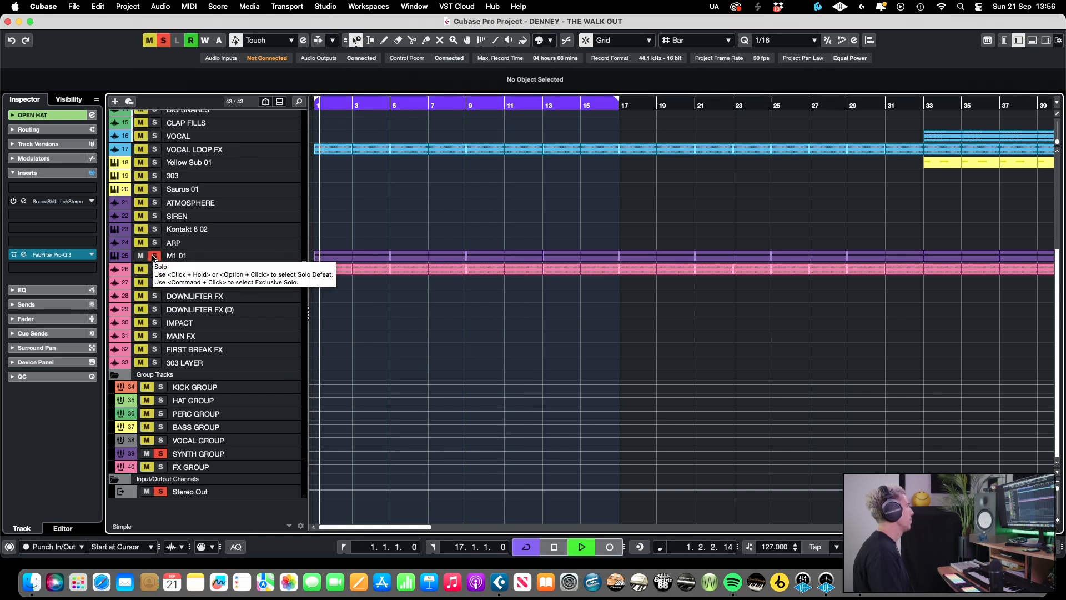
Step: Reveal the M1 01 volume automation lane, examine its curve across the arrangement, and stop and unsolo the track
click(112, 261)
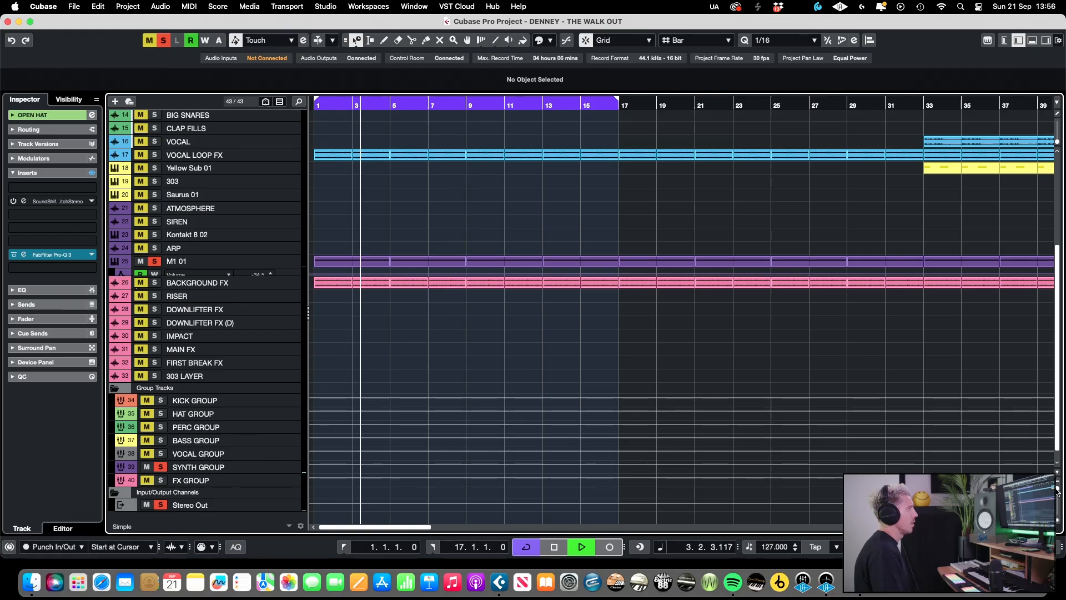
drag(1057, 489, 1057, 492)
scroll(874, 452, down, 8)
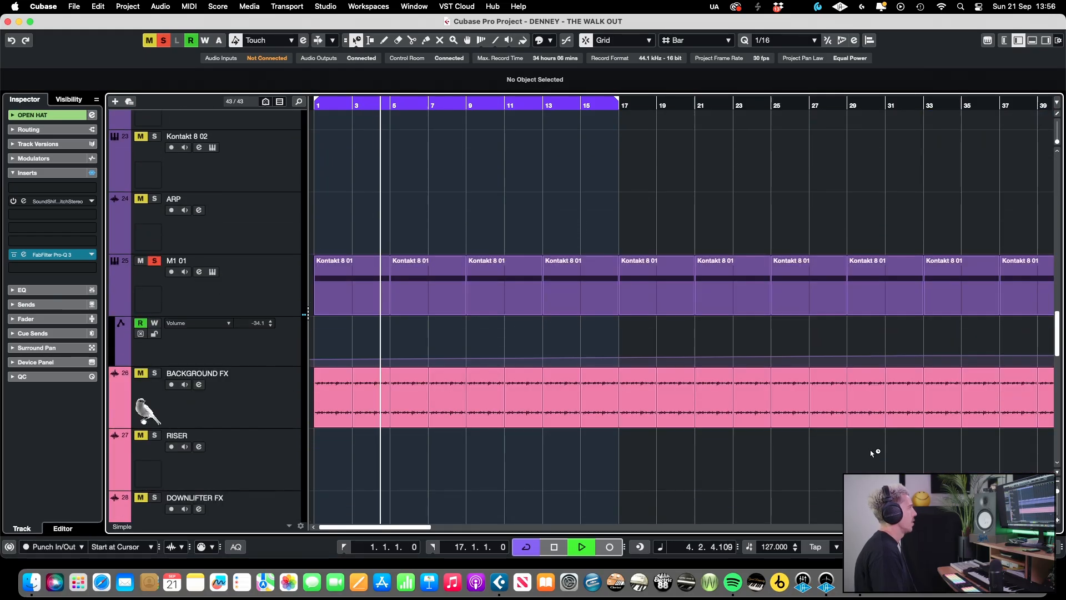
key(g)
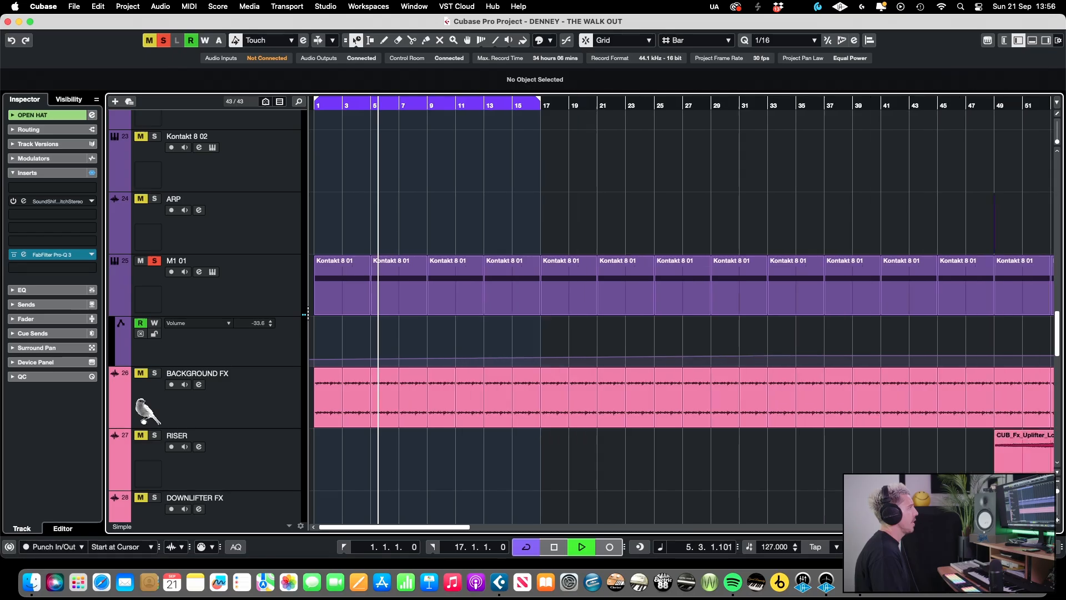
key(g)
key(g)
key(g)
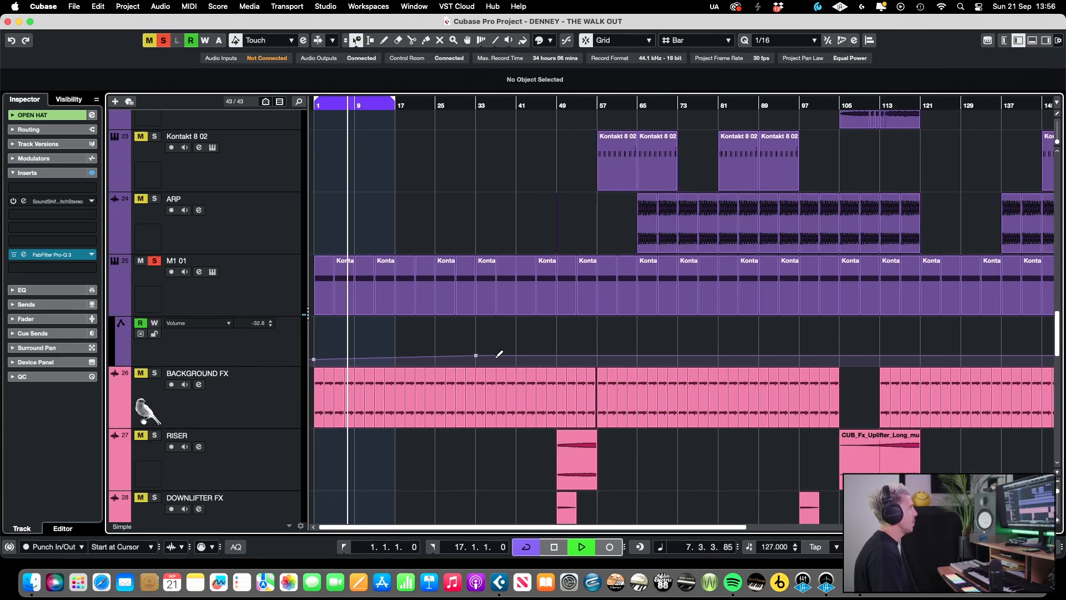
key(space)
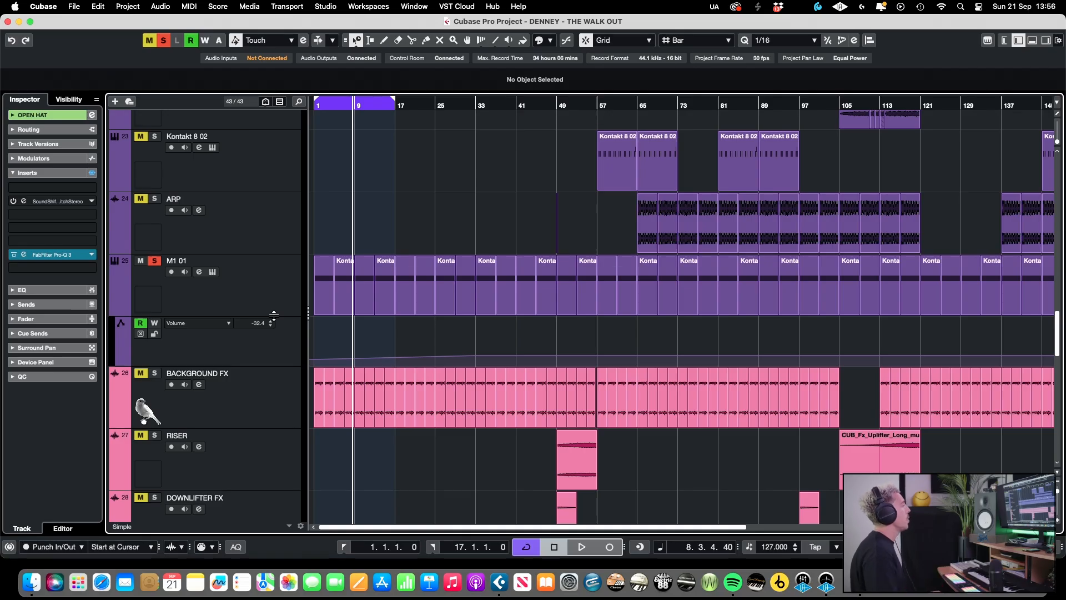
click(149, 263)
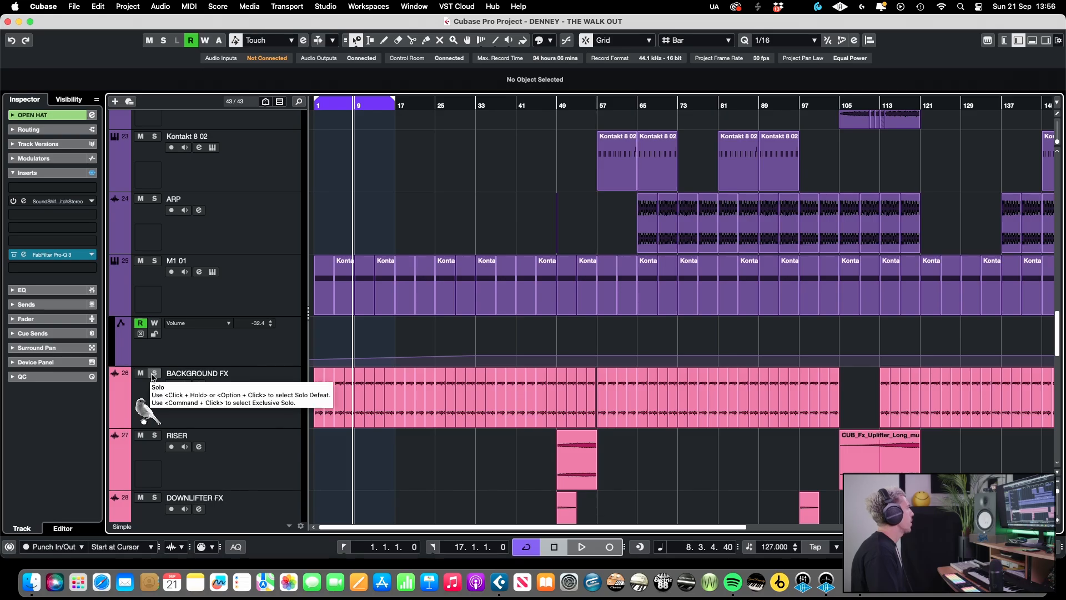
Step: Audition the BACKGROUND FX track in solo, and unsolo it after stopping playback
click(153, 374)
key(space)
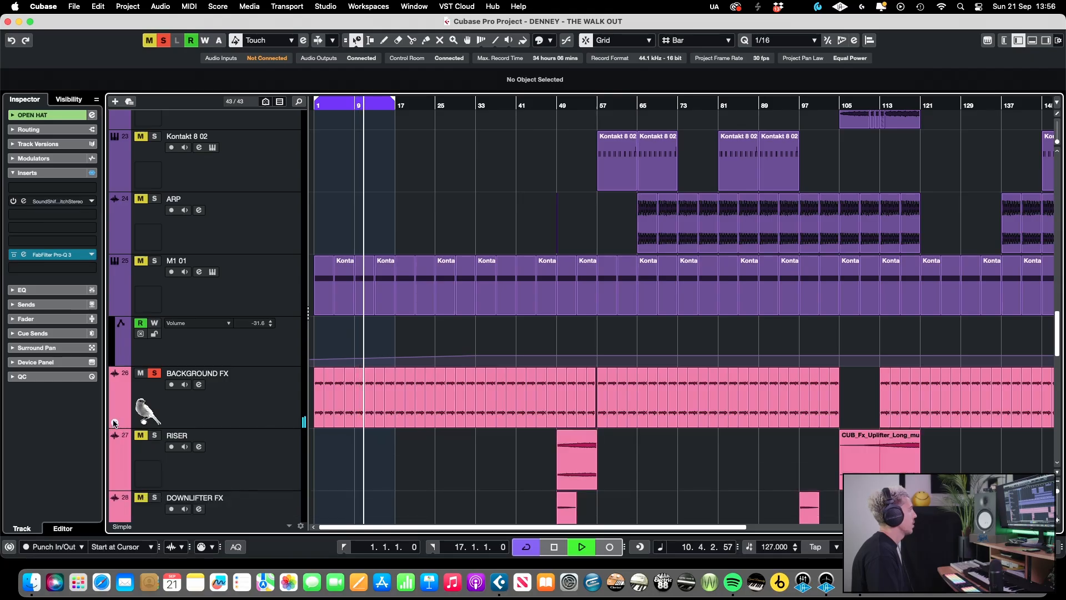
key(space)
click(154, 373)
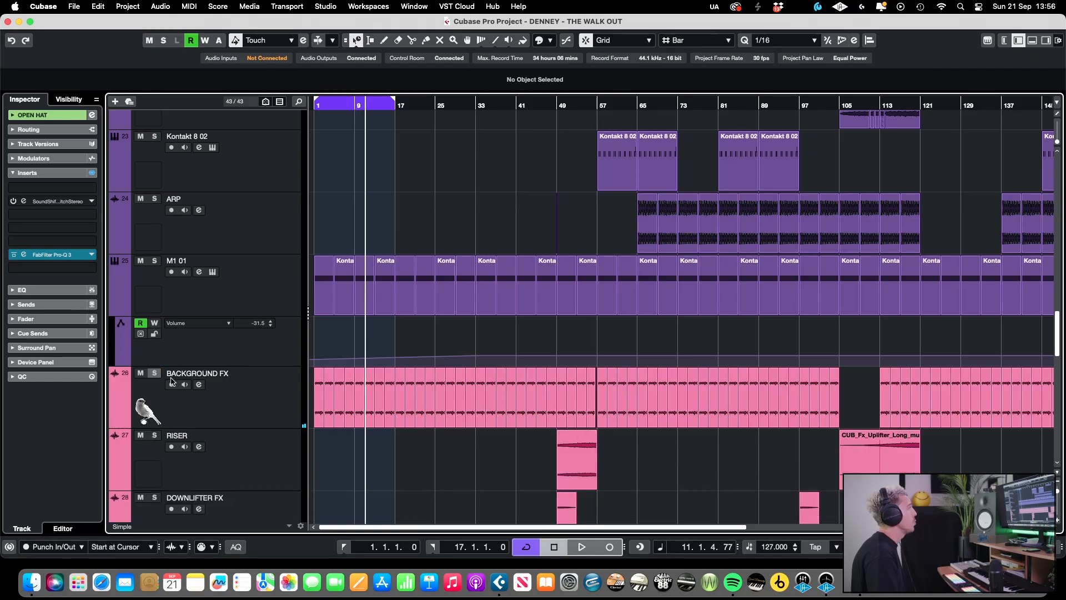
Step: Hide the M1 01 volume automation lane and return to the upper tracks of the project
click(1057, 496)
click(1057, 487)
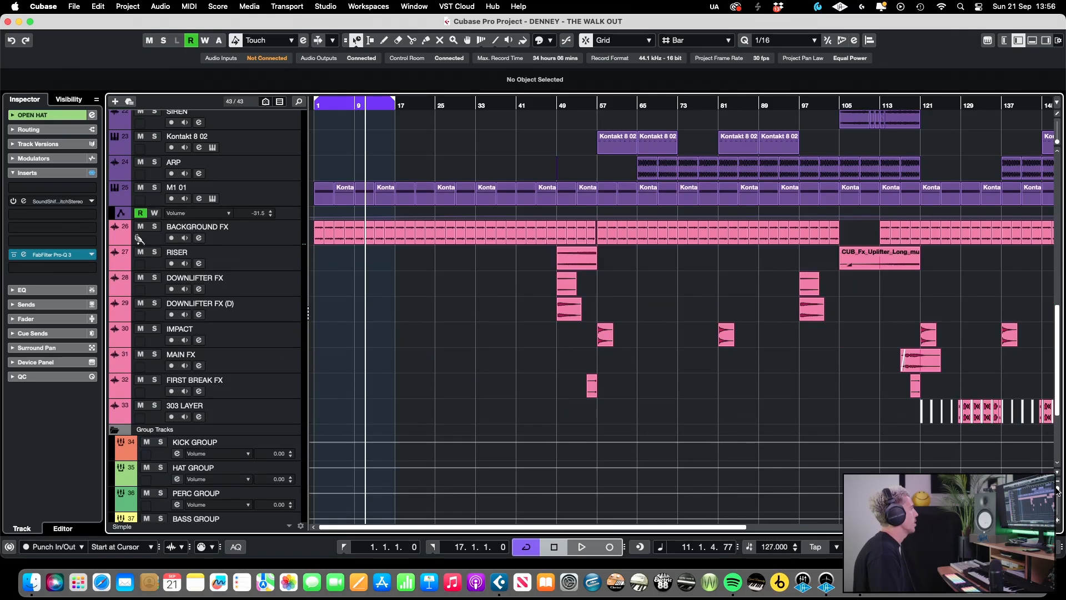
click(1057, 490)
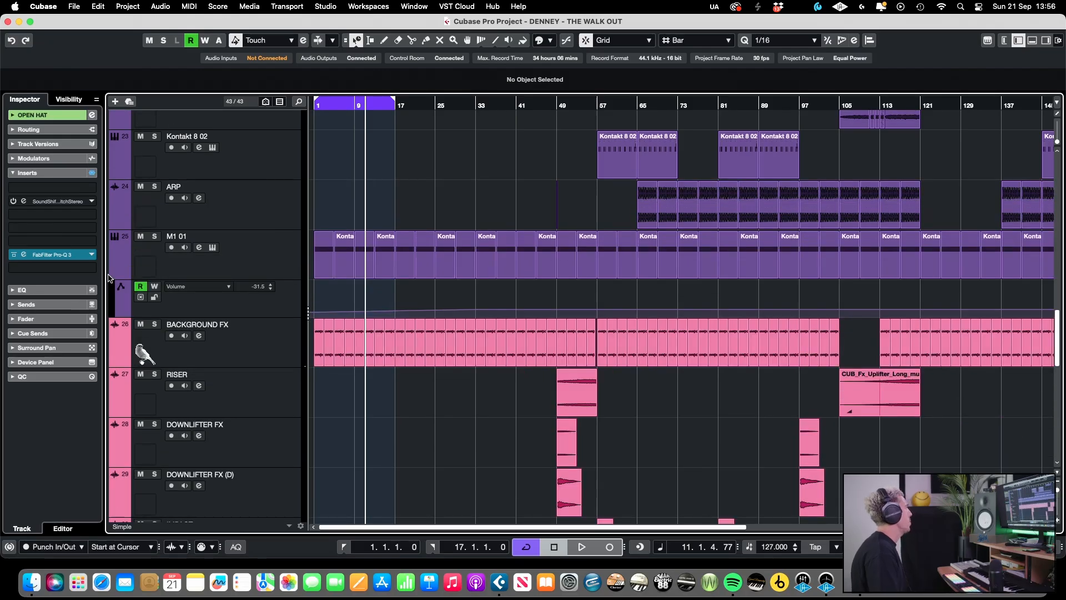
click(114, 276)
scroll(486, 161, up, 10)
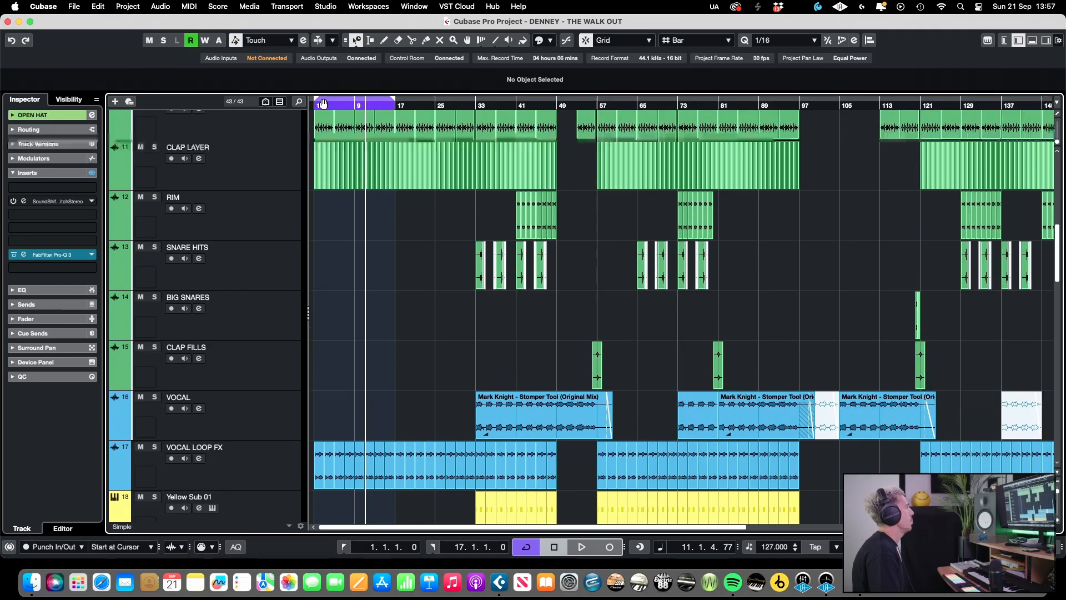
Step: Play the full mix of the intro from bar 1, fitting the whole arrangement and tracks 1 to 31 in view, and stop playback
key(Home)
key(space)
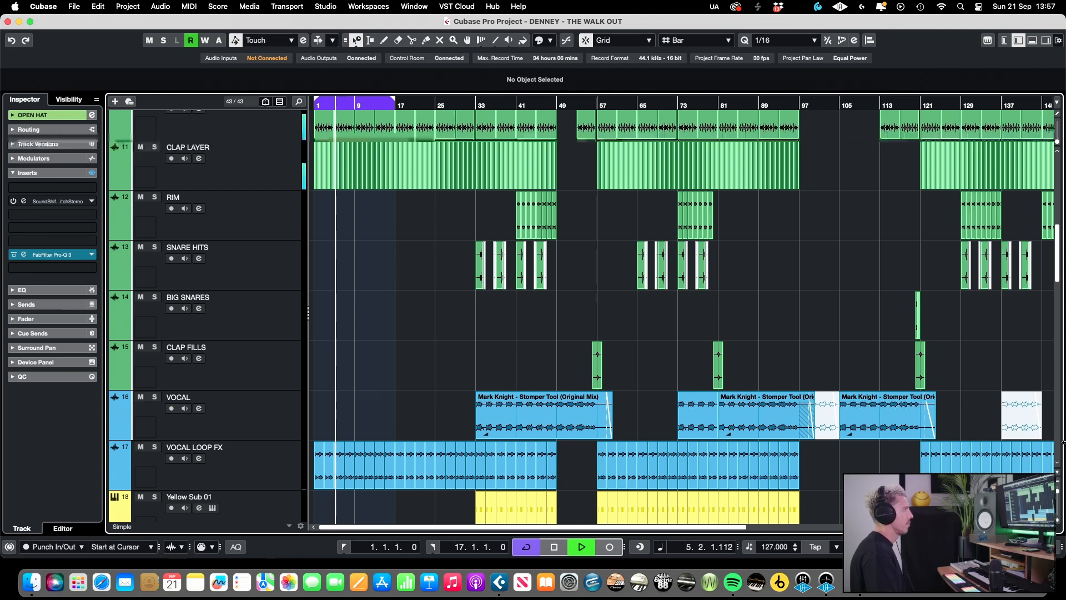
click(1059, 494)
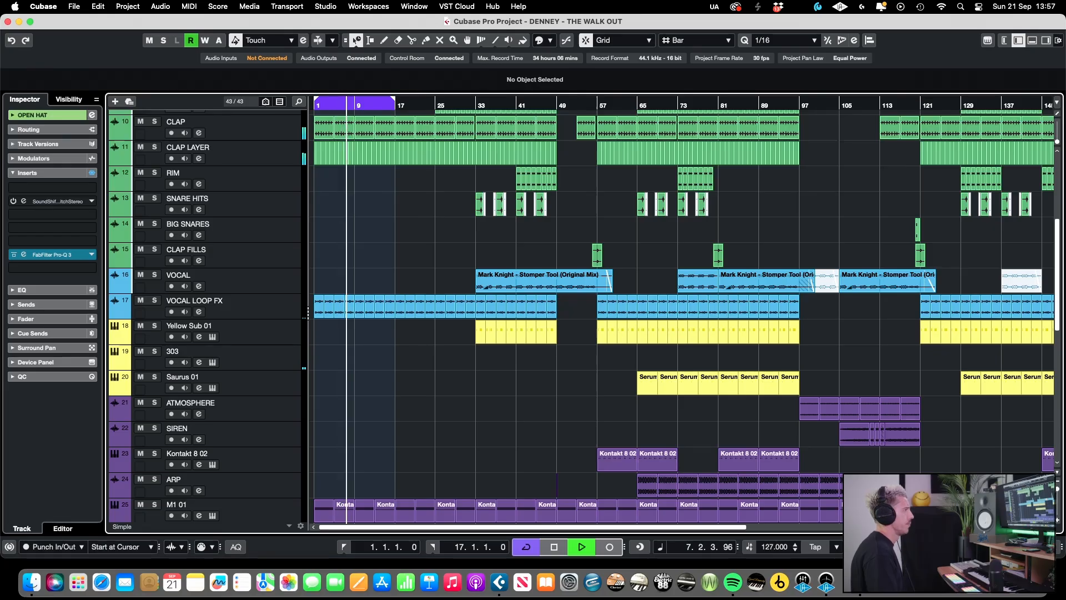
click(1009, 526)
click(1009, 527)
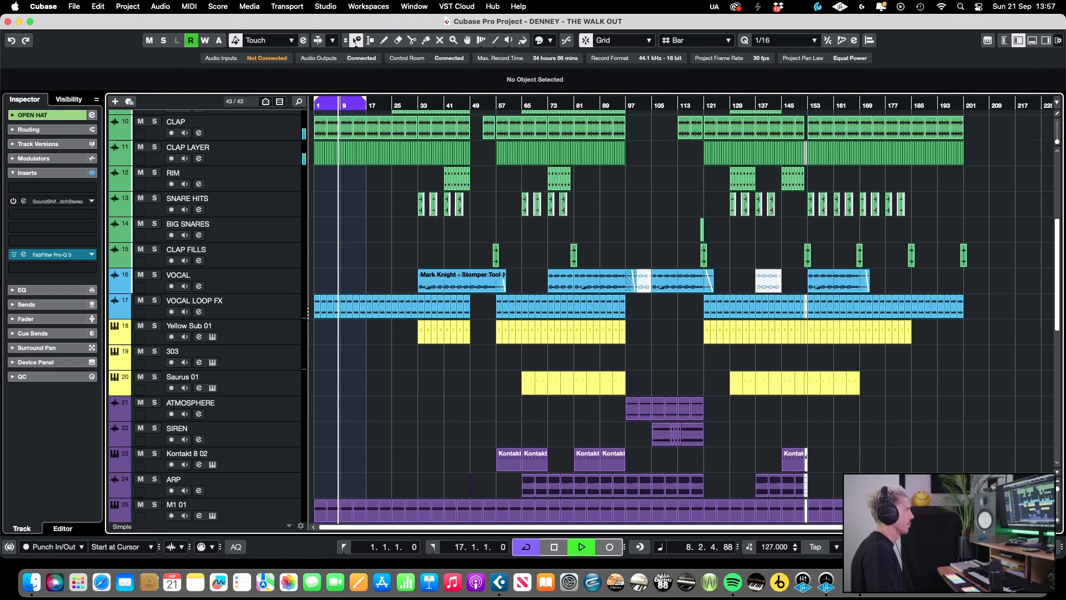
scroll(1004, 451, up, 5)
scroll(1004, 451, up, 3)
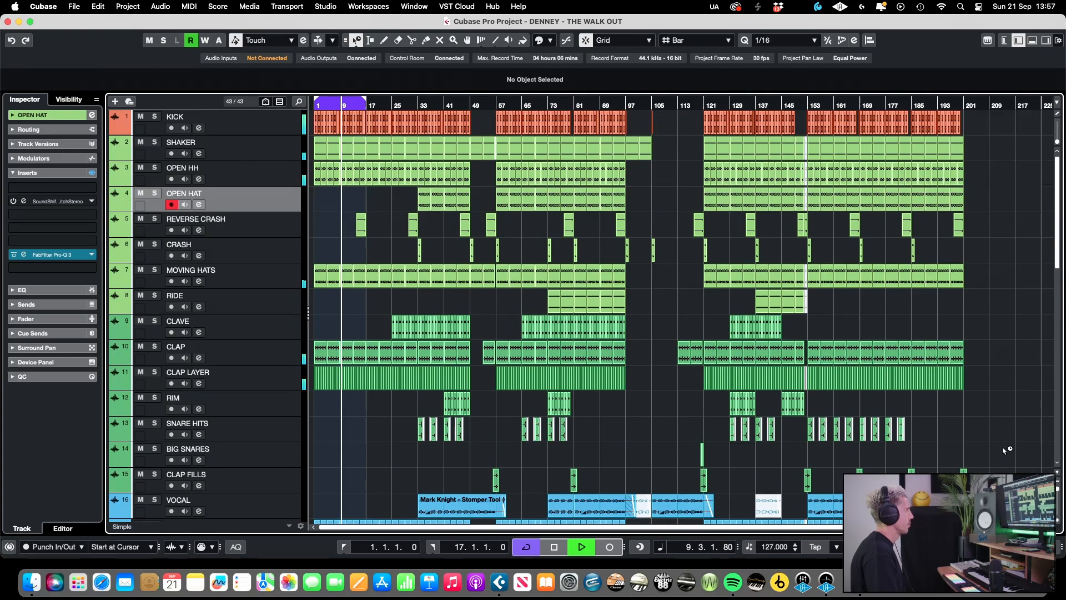
click(1056, 484)
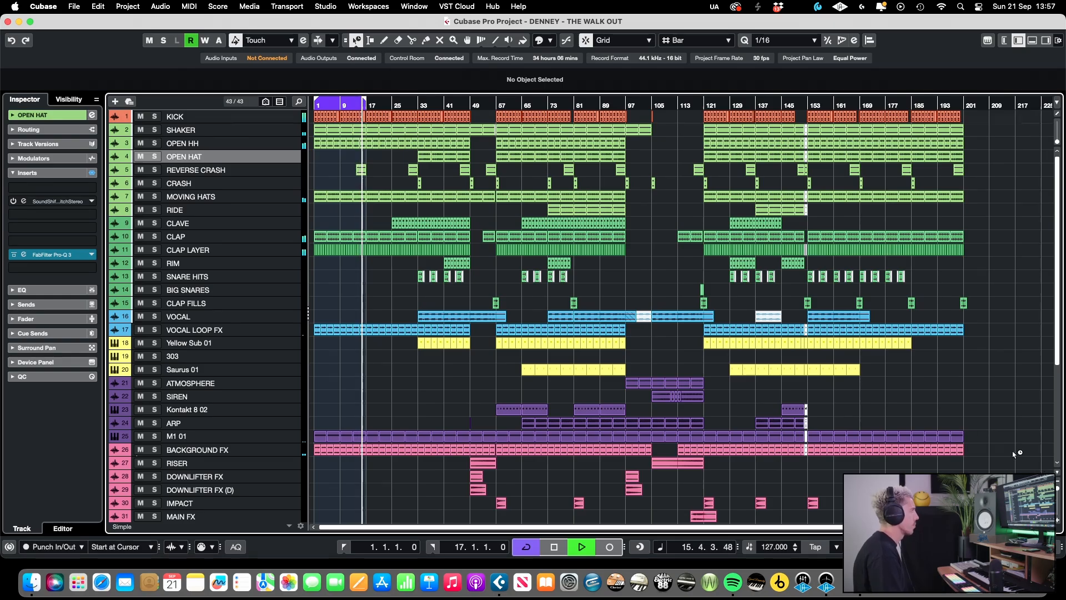
key(space)
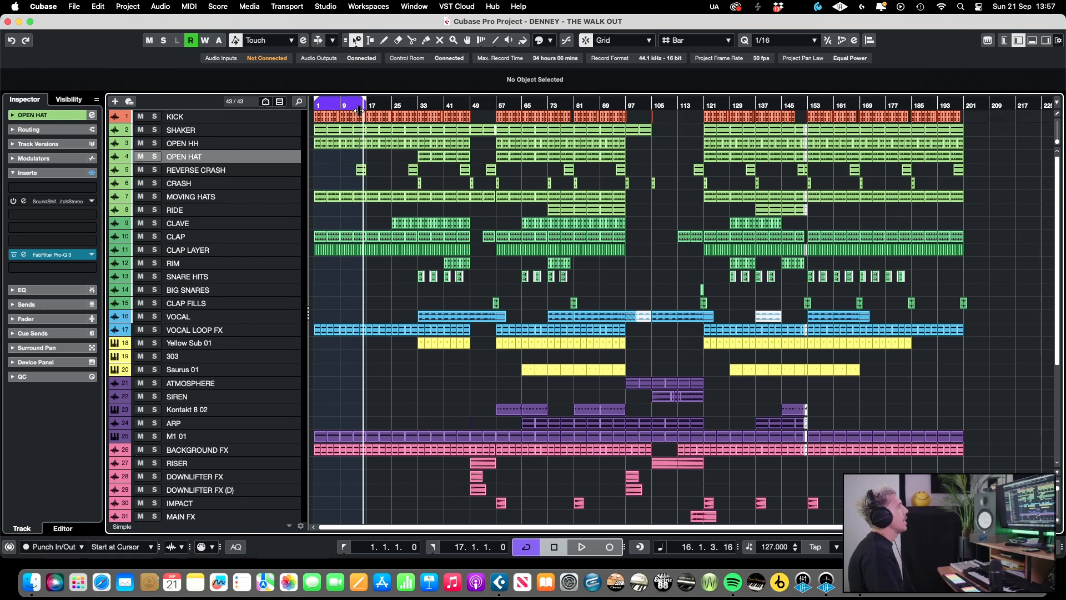
Step: Move the loop range to bars 17 to 33 and place the playback position at the start of bar 15
click(356, 107)
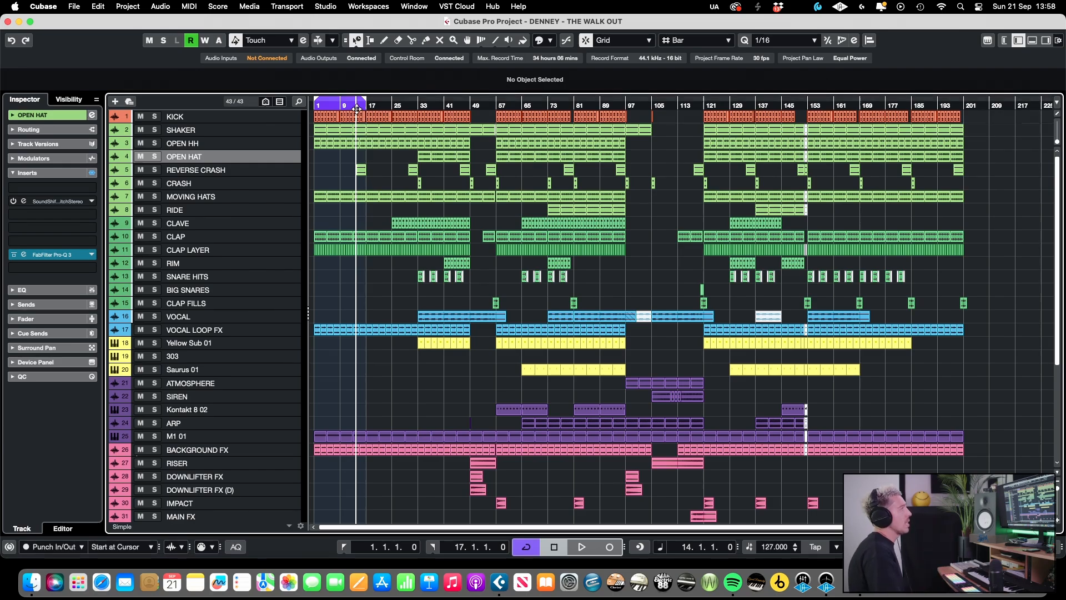
key(Home)
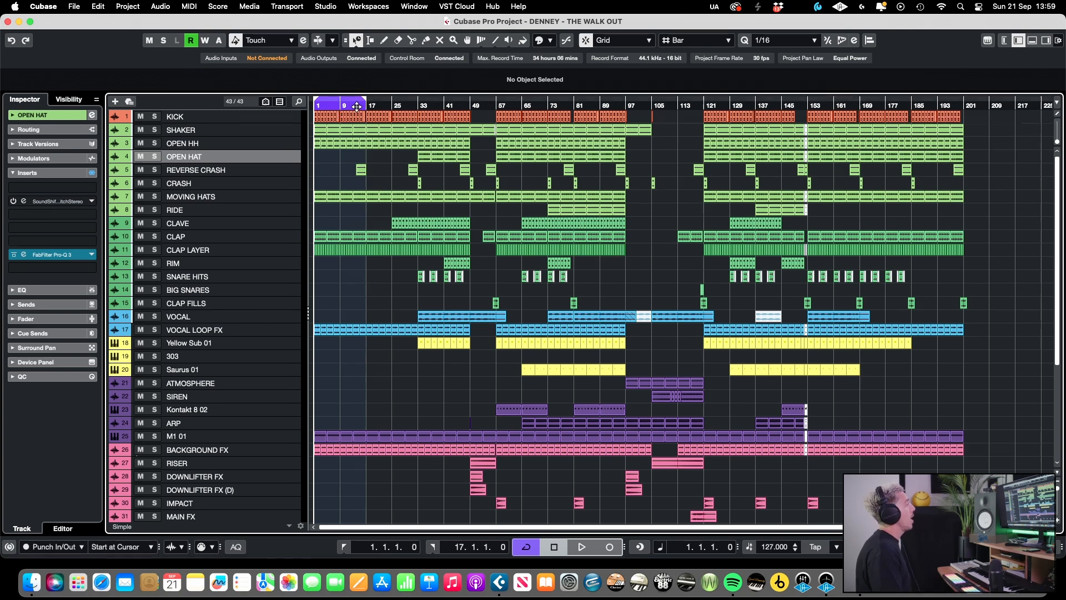
drag(357, 106, 384, 101)
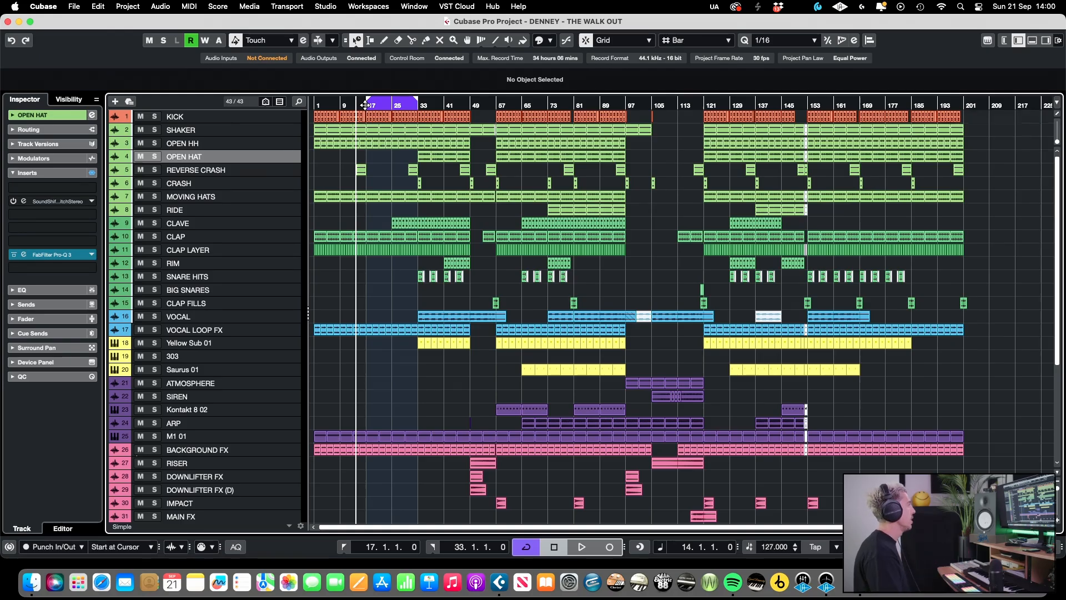
click(360, 105)
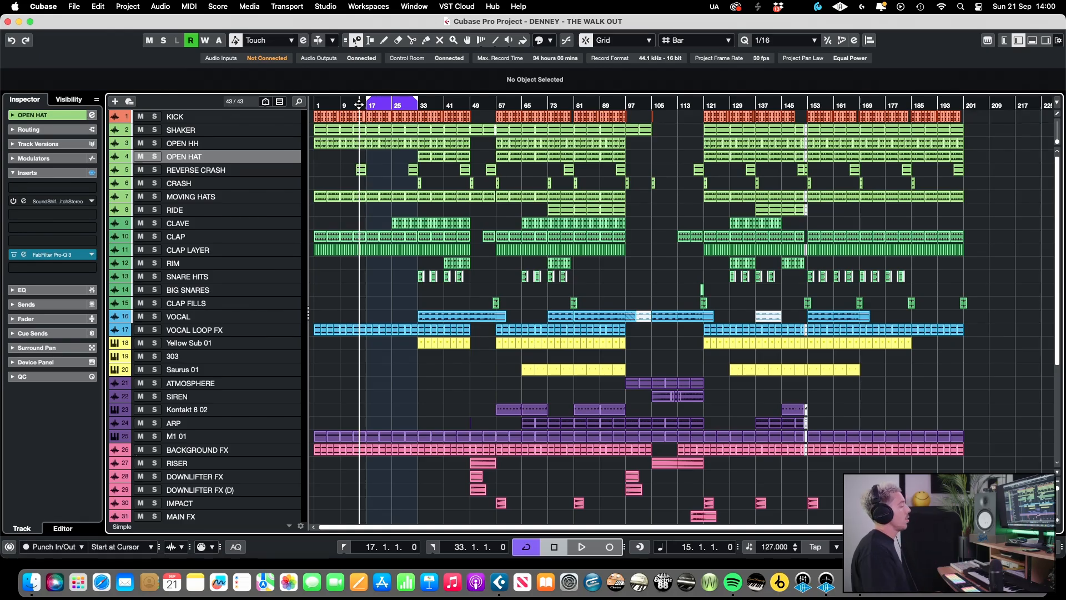